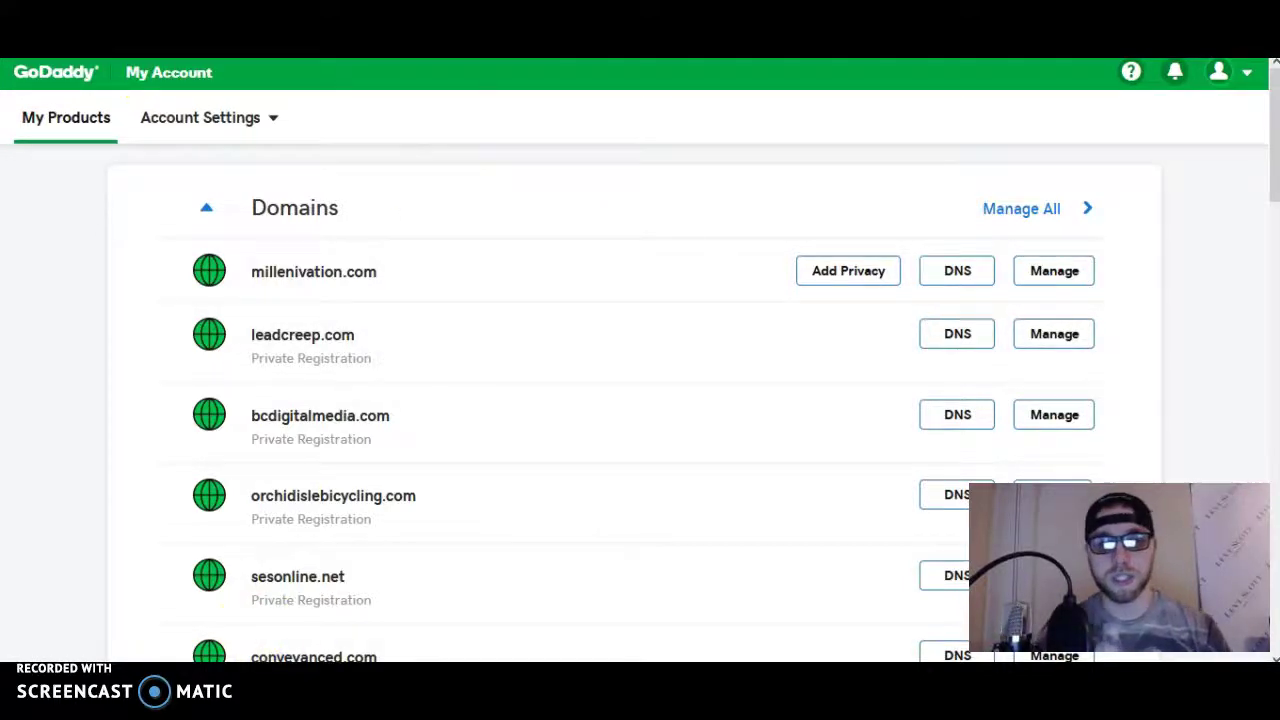
# - Switch to the Bluehost portal to view the hosting account home page, and return to the GoDaddy domain list
pyautogui.moveTo(393, 715)
pyautogui.click(393, 600)
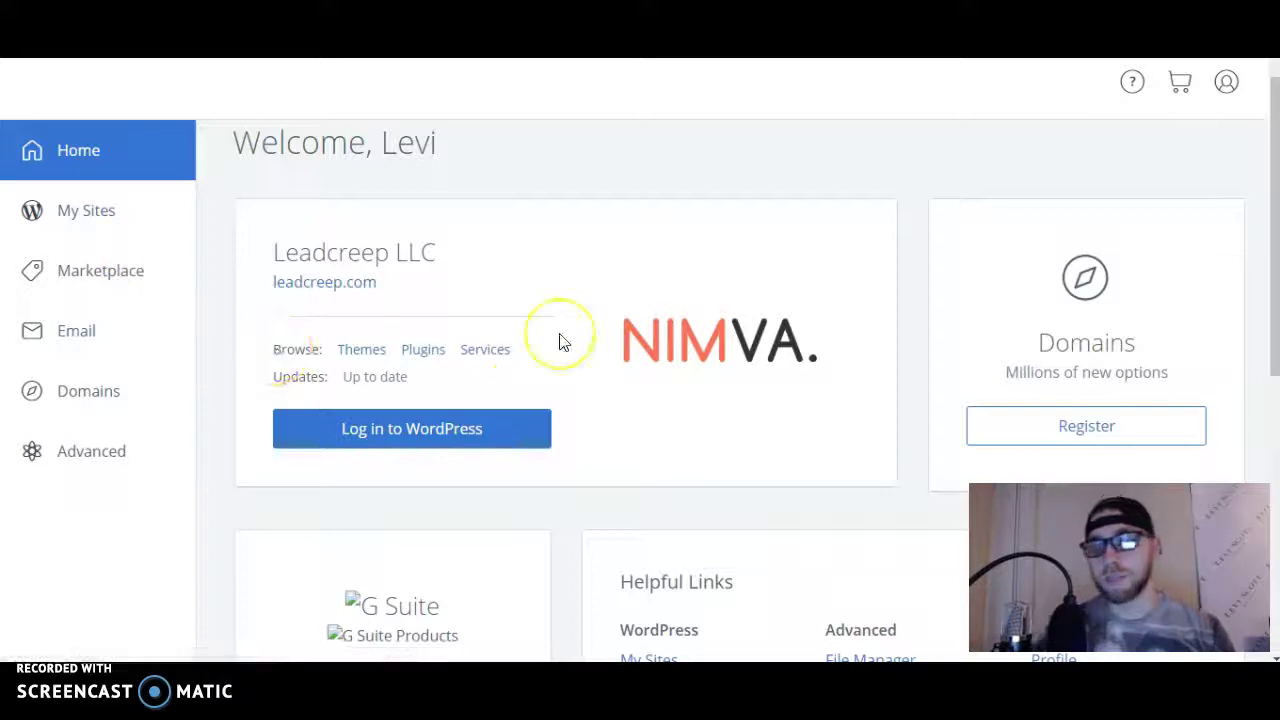
pyautogui.click(573, 358)
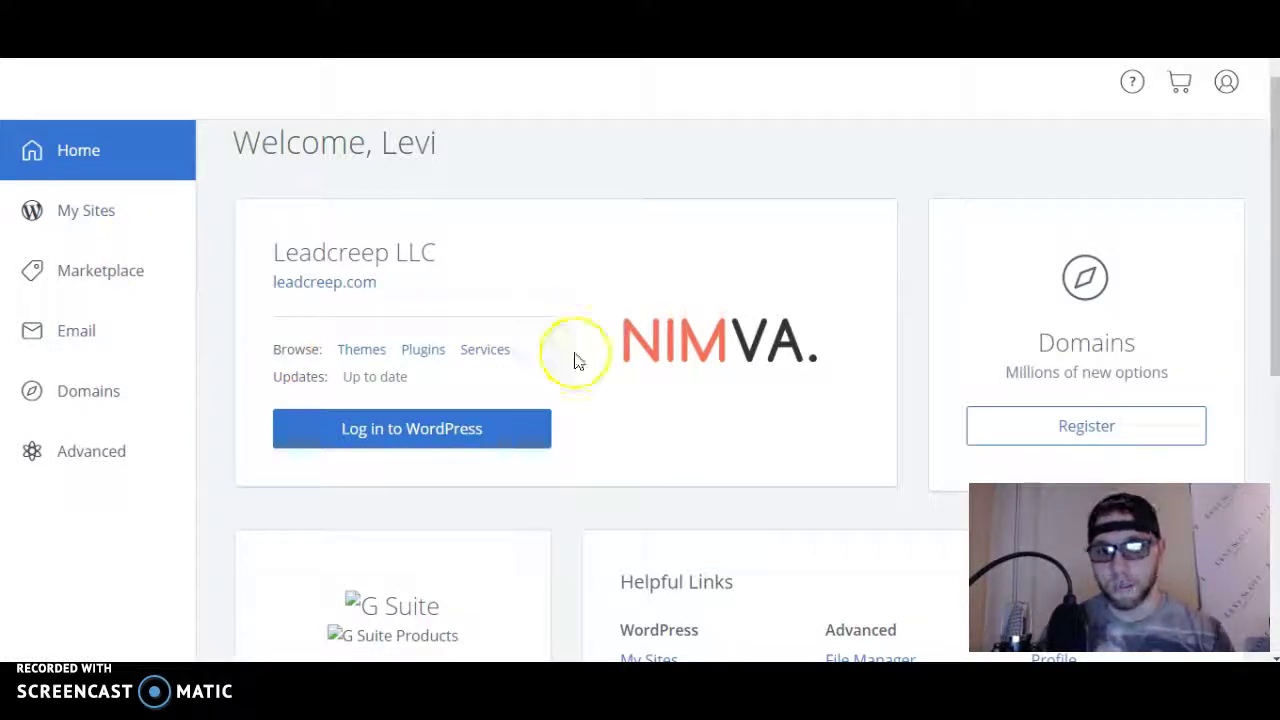
pyautogui.moveTo(447, 715)
pyautogui.click(447, 600)
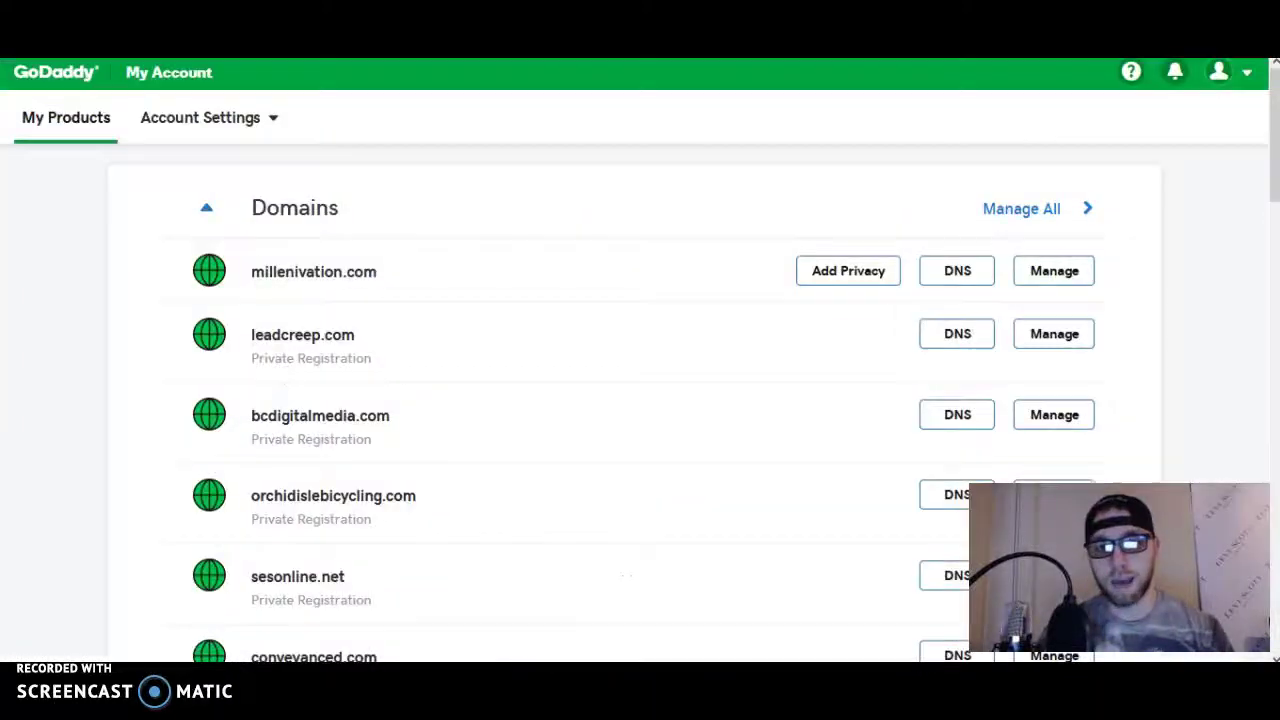
# - Switch to Yahoo Mail and copy the text from ns1.aezakmije.com through ns2.aezakmije.com in the RutiHost e-mail
pyautogui.hotkey('alt', 'Tab')
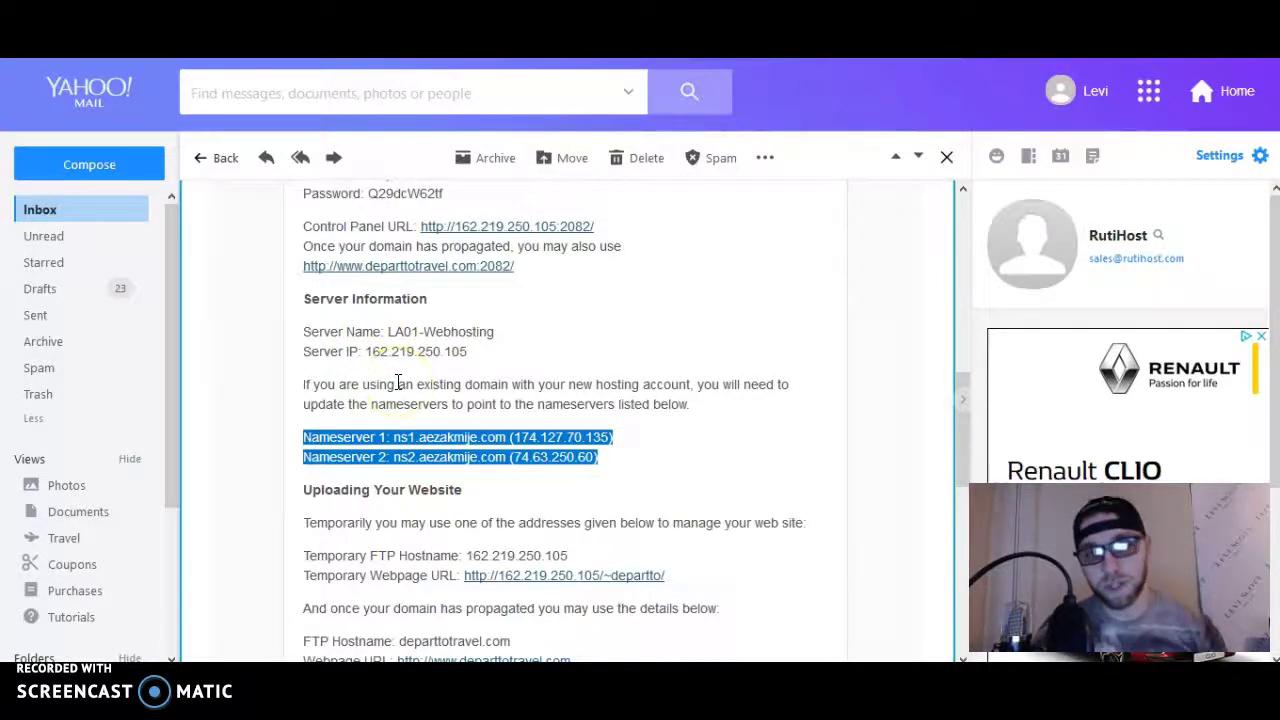
pyautogui.click(397, 444)
pyautogui.moveTo(394, 438); pyautogui.dragTo(508, 457)
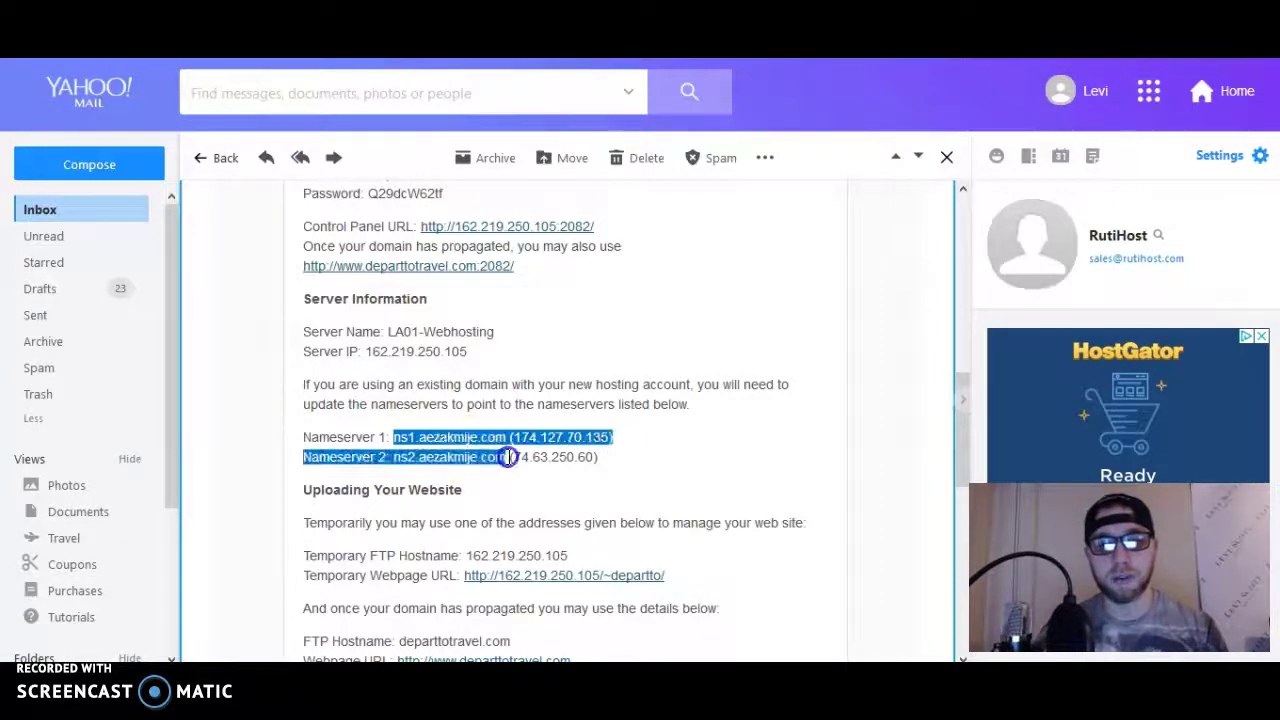
pyautogui.rightClick(506, 458)
pyautogui.click(535, 474)
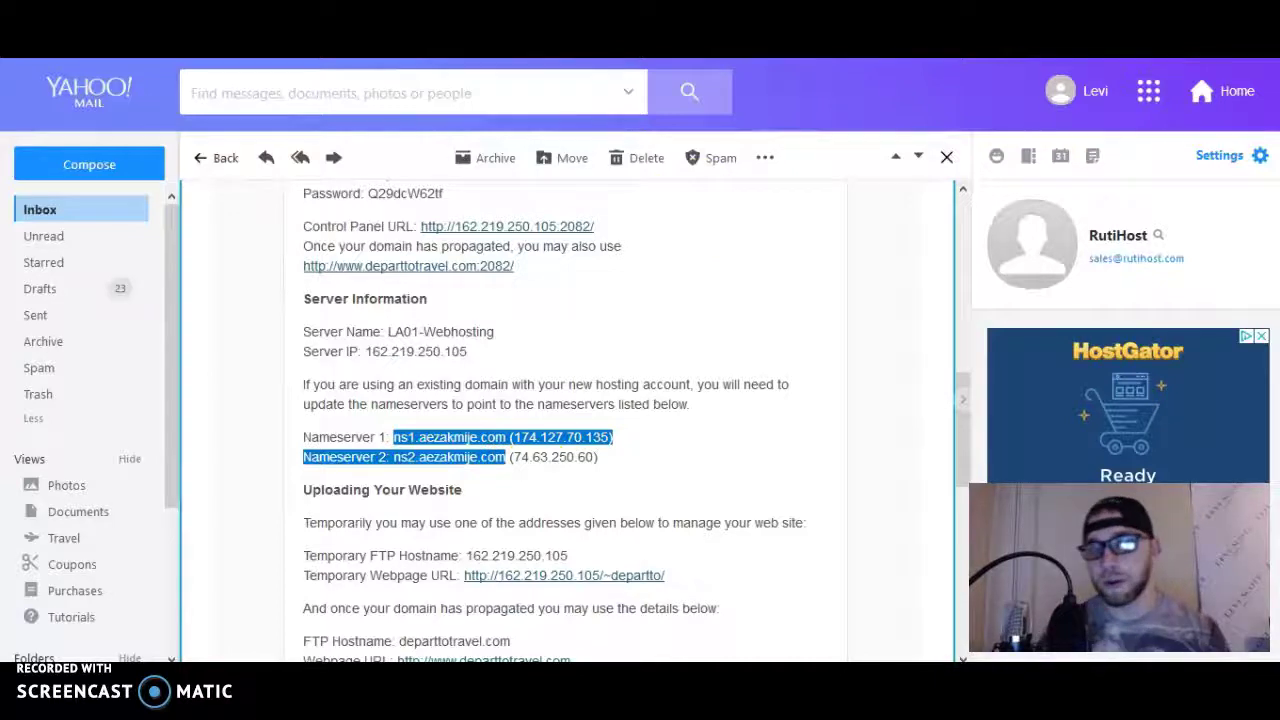
# - Switch to GoDaddy and open the DNS management page of leadcreep.com at its Nameservers section
pyautogui.hotkey('ctrl', 'Tab')
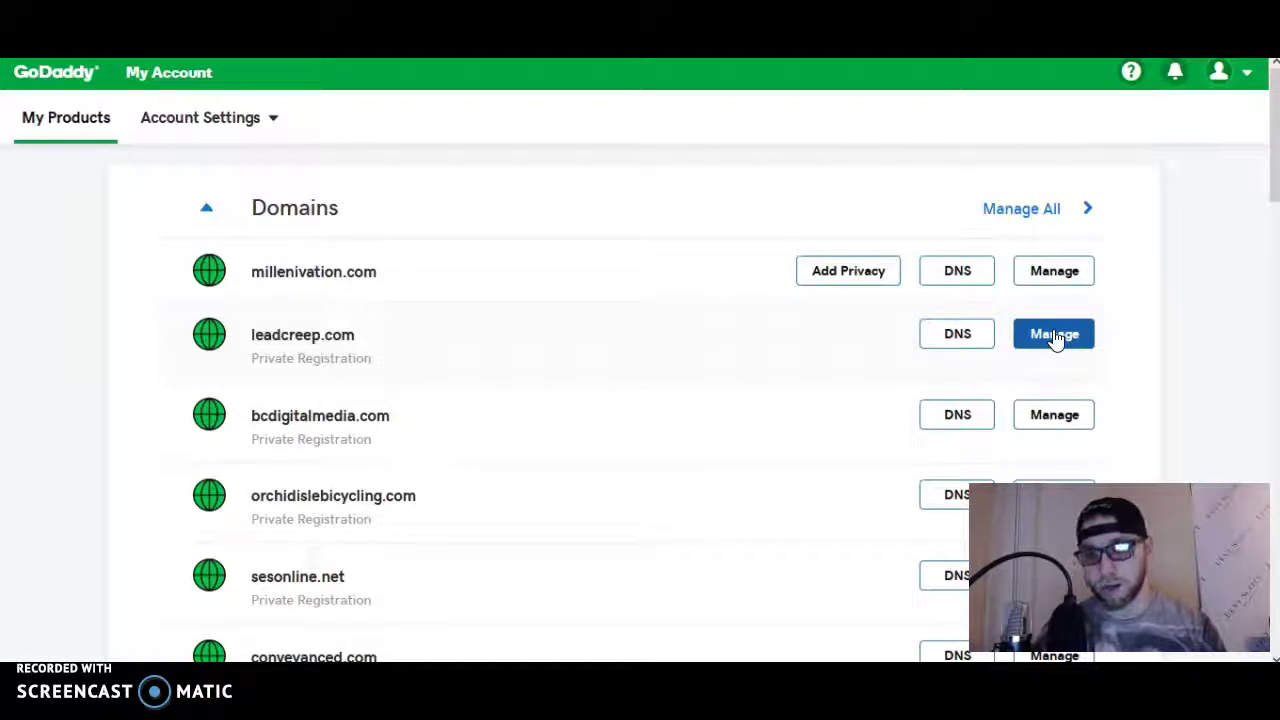
pyautogui.click(664, 352)
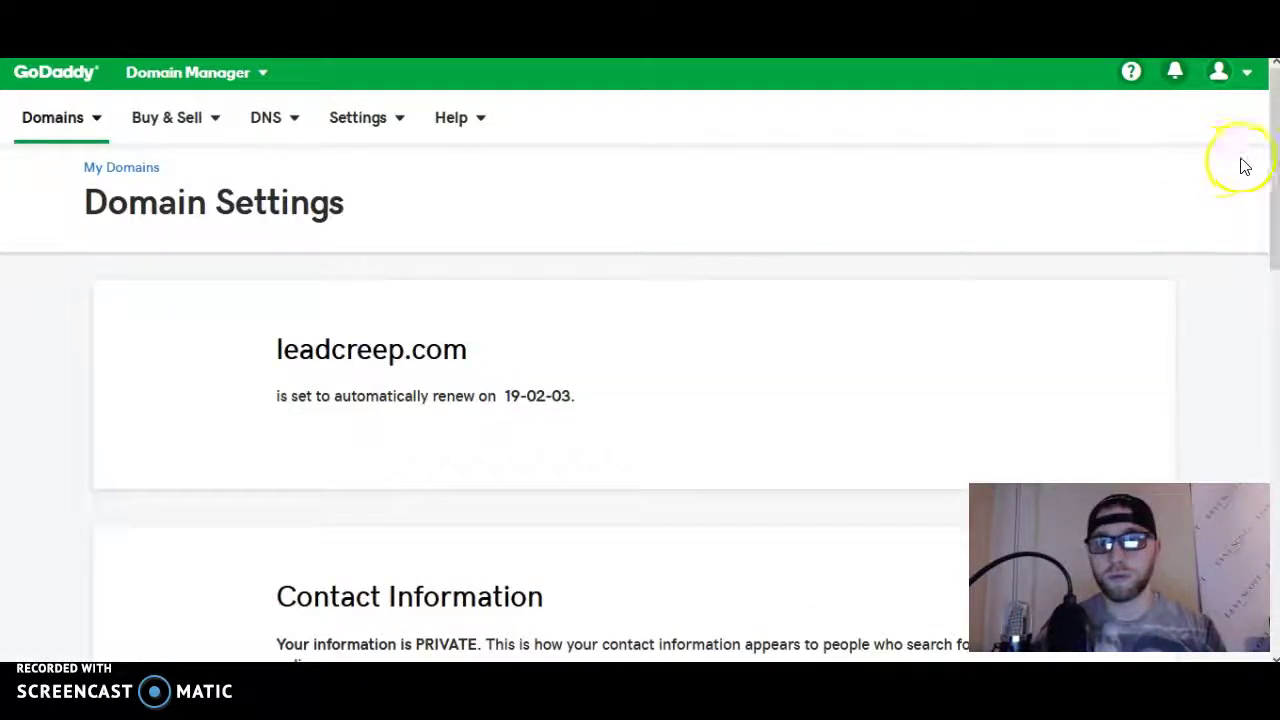
pyautogui.moveTo(1276, 142); pyautogui.dragTo(1274, 465)
pyautogui.click(323, 436)
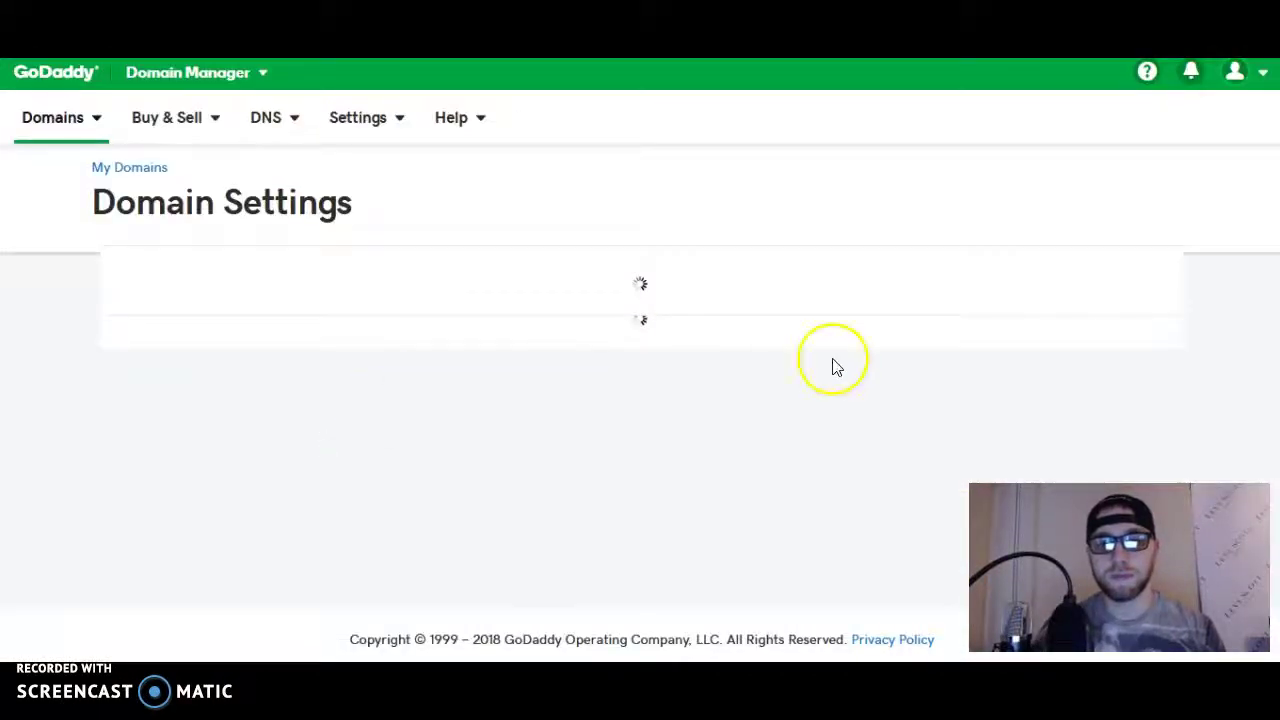
pyautogui.moveTo(1271, 137); pyautogui.dragTo(1271, 271)
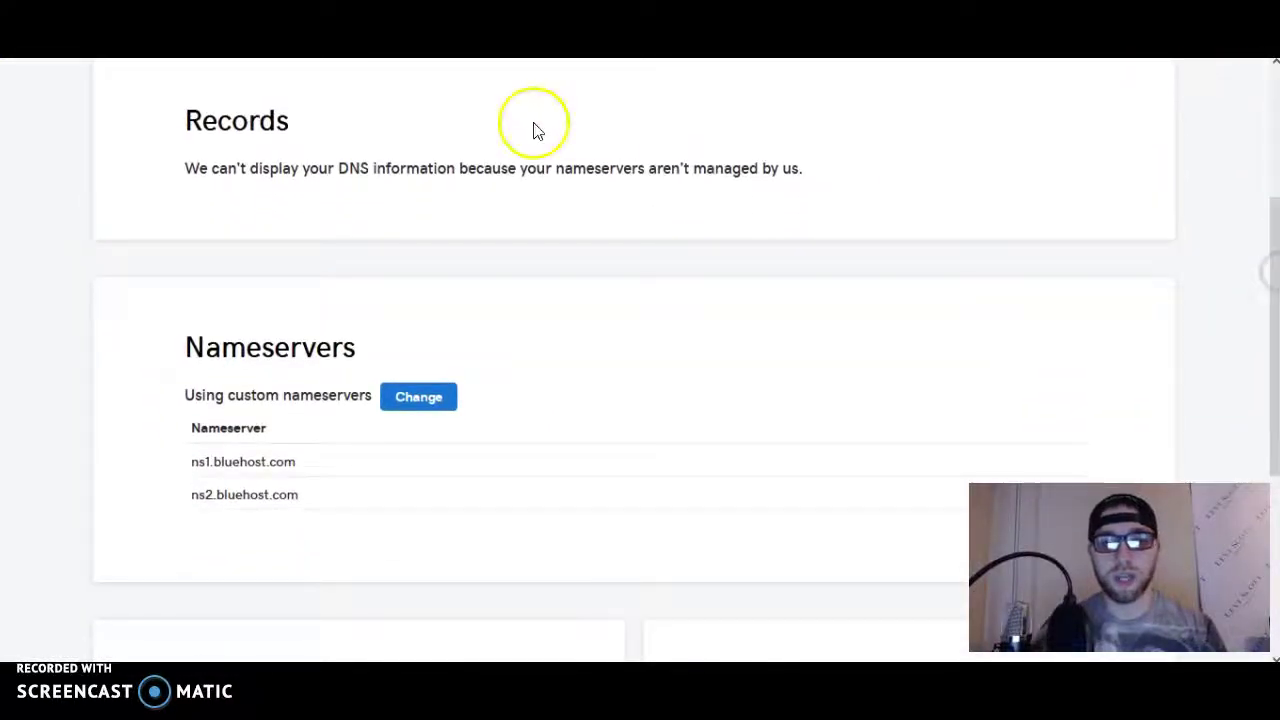
# - Replace the first custom nameserver with ns1.aezakmije.com from the copied text, cutting everything after it to the clipboard
pyautogui.click(425, 405)
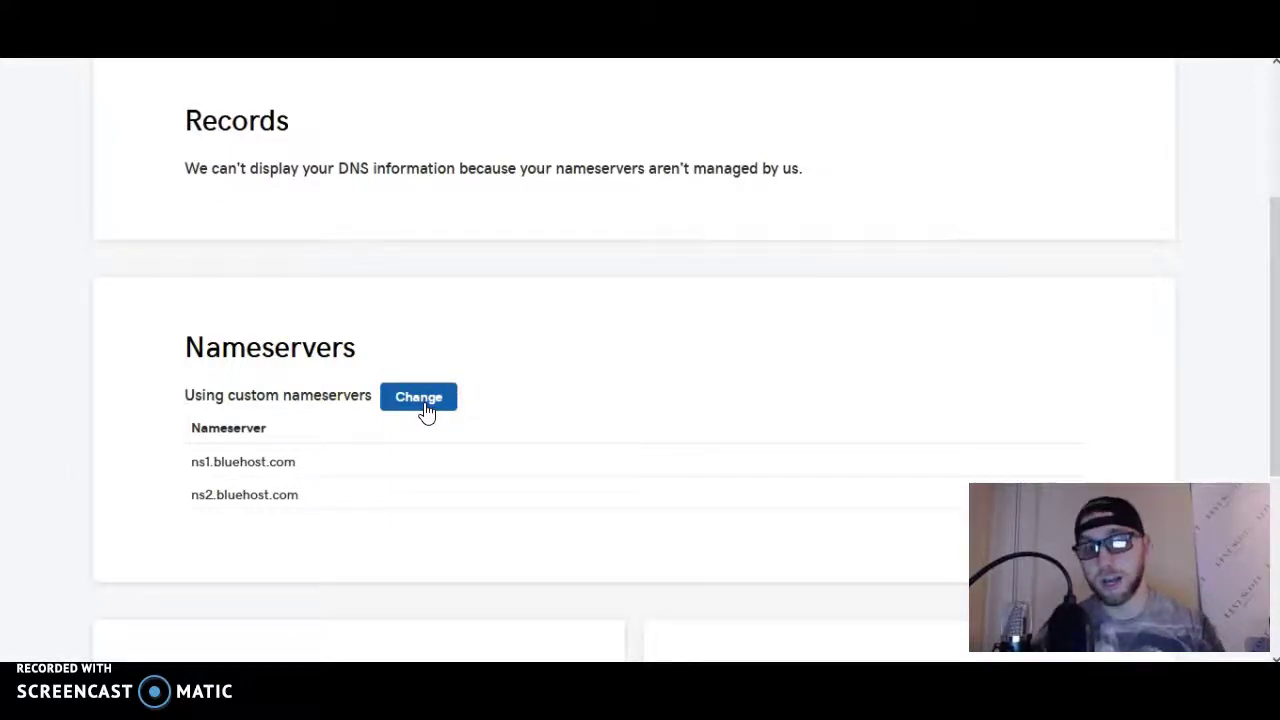
pyautogui.click(425, 405)
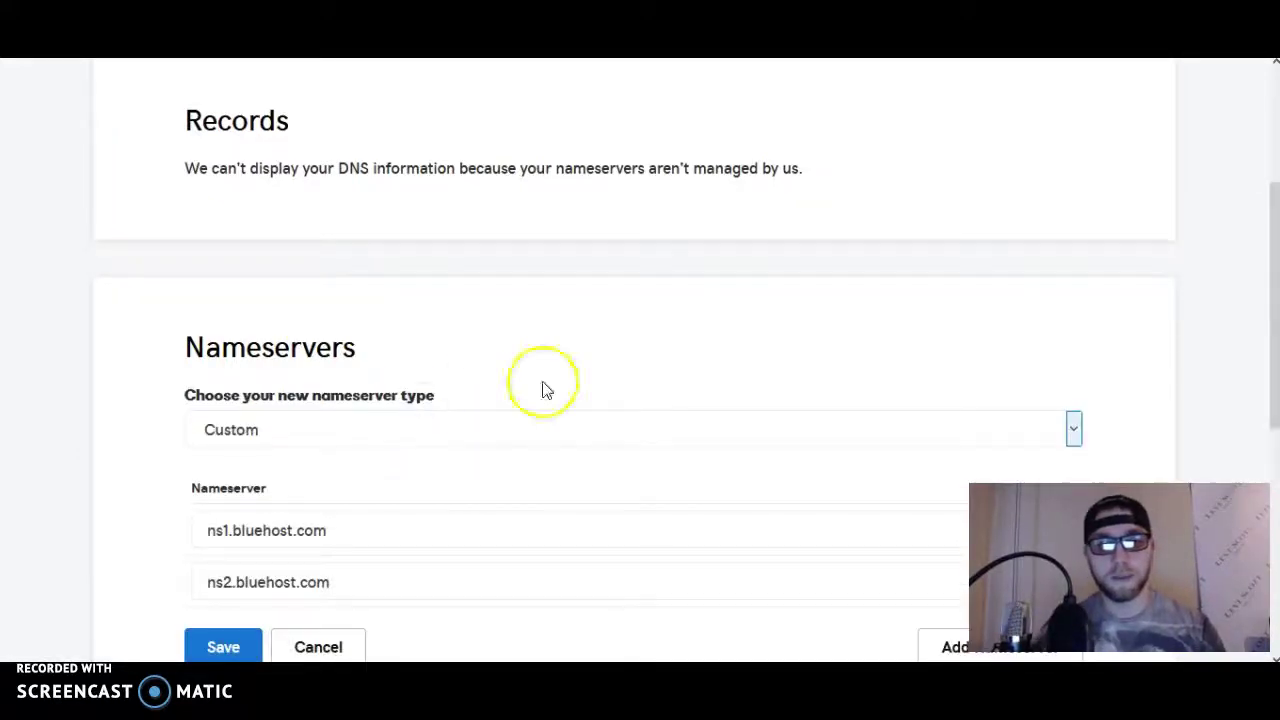
pyautogui.click(348, 532)
pyautogui.press('BackSpace')
pyautogui.press('BackSpace')
pyautogui.press('BackSpace')
pyautogui.press('BackSpace')
pyautogui.press('BackSpace')
pyautogui.press('BackSpace')
pyautogui.press('BackSpace')
pyautogui.press('BackSpace')
pyautogui.press('BackSpace')
pyautogui.press('BackSpace')
pyautogui.press('BackSpace')
pyautogui.press('BackSpace')
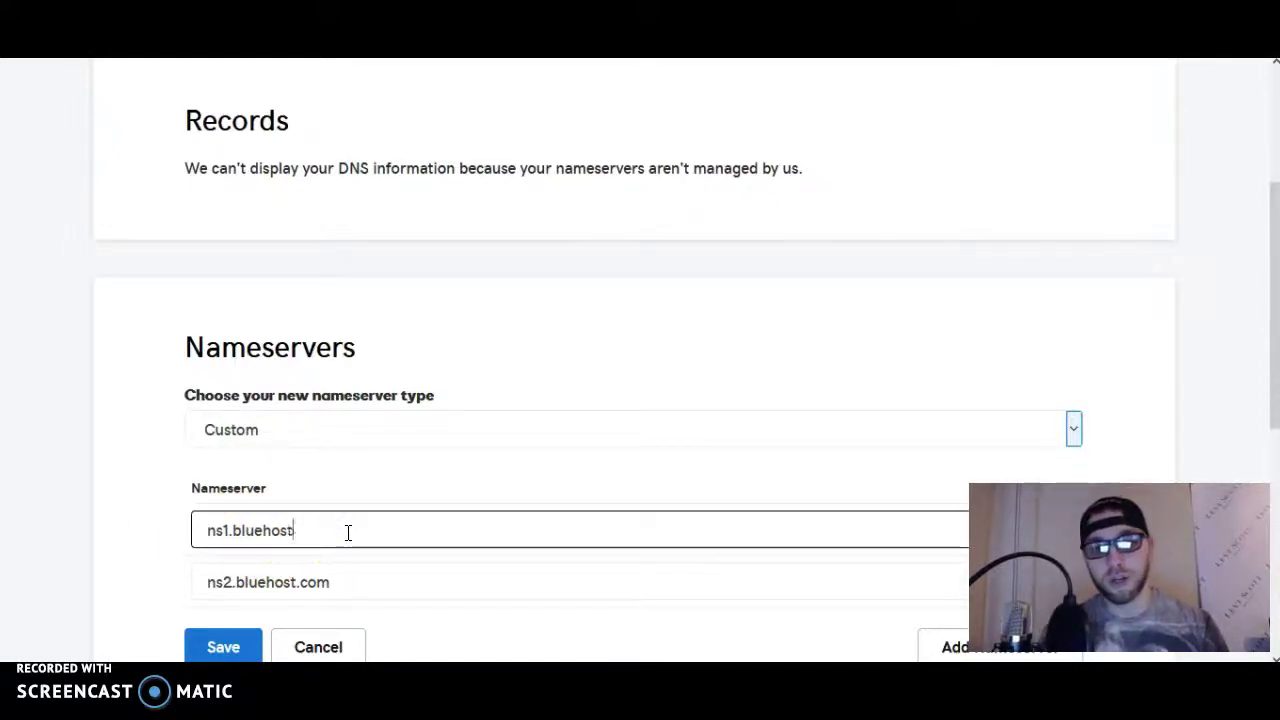
pyautogui.press('BackSpace')
pyautogui.press('BackSpace')
pyautogui.press('BackSpace')
pyautogui.press('BackSpace')
pyautogui.rightClick(346, 530)
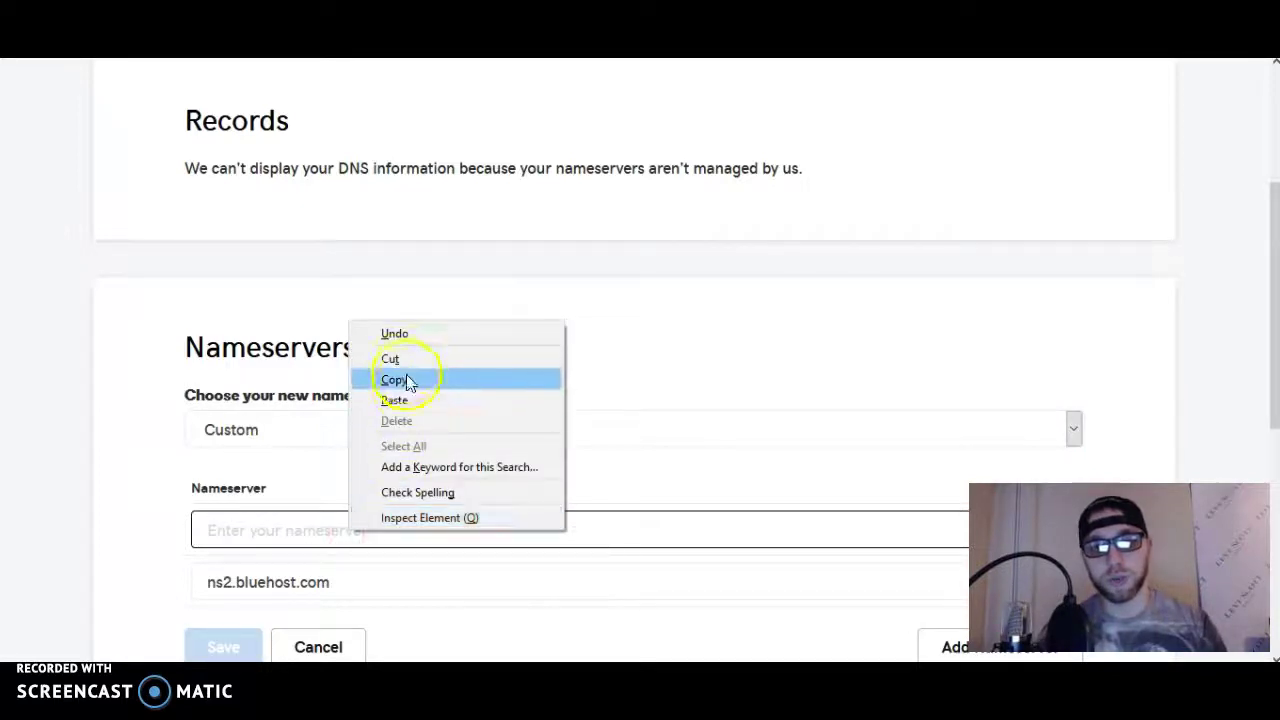
pyautogui.click(395, 400)
pyautogui.moveTo(694, 530); pyautogui.dragTo(339, 520)
pyautogui.rightClick(339, 520)
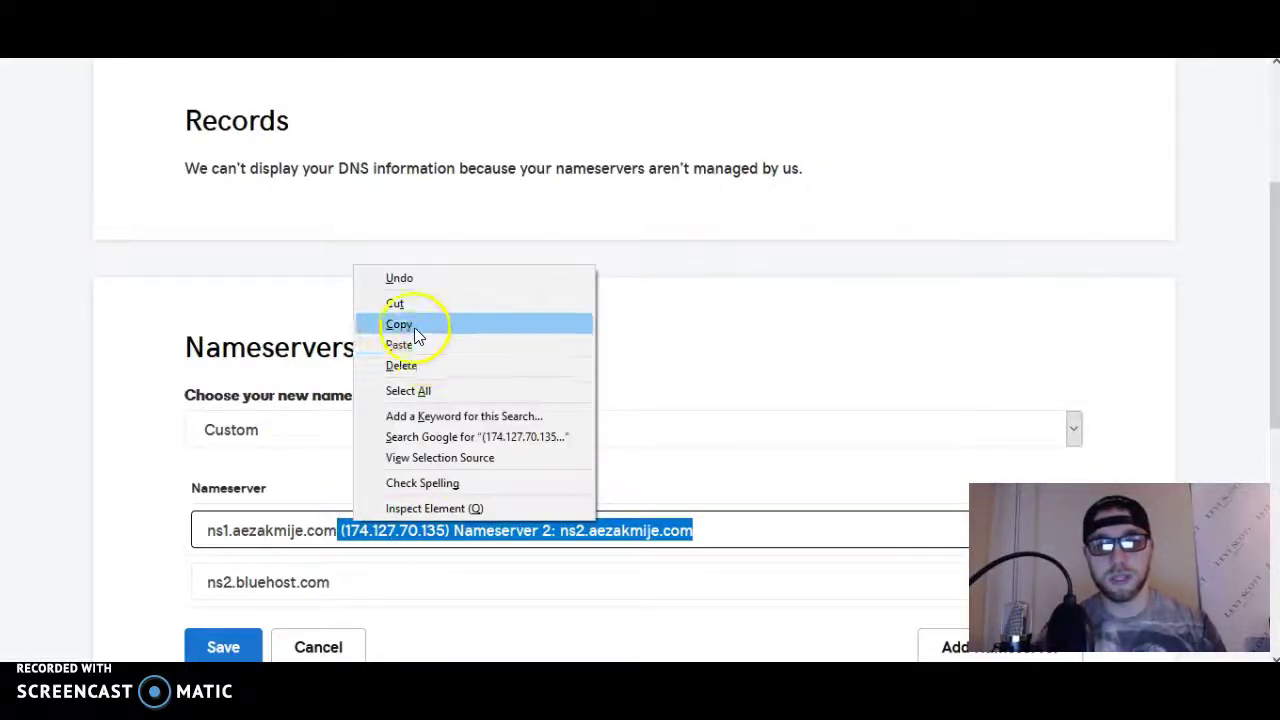
pyautogui.click(411, 303)
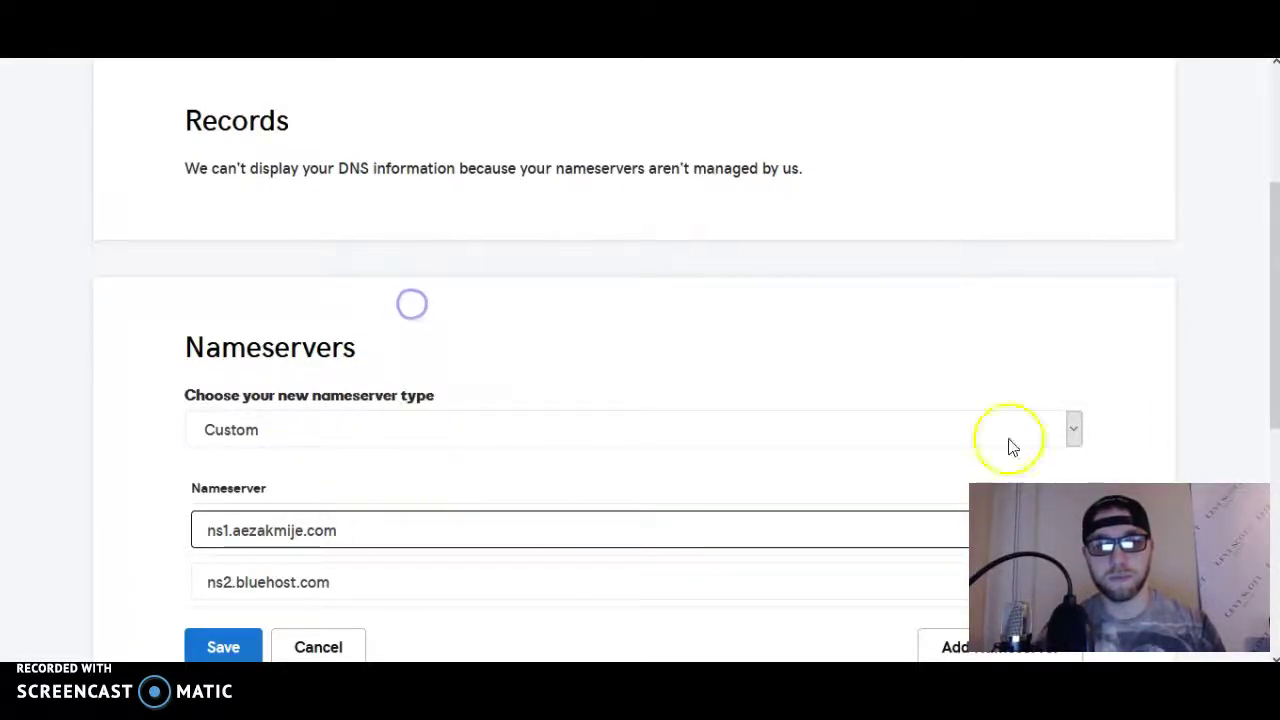
# - Replace the second nameserver with the cut text and trim it to ns2.aezakmije.com
pyautogui.moveTo(1266, 266); pyautogui.dragTo(1266, 337)
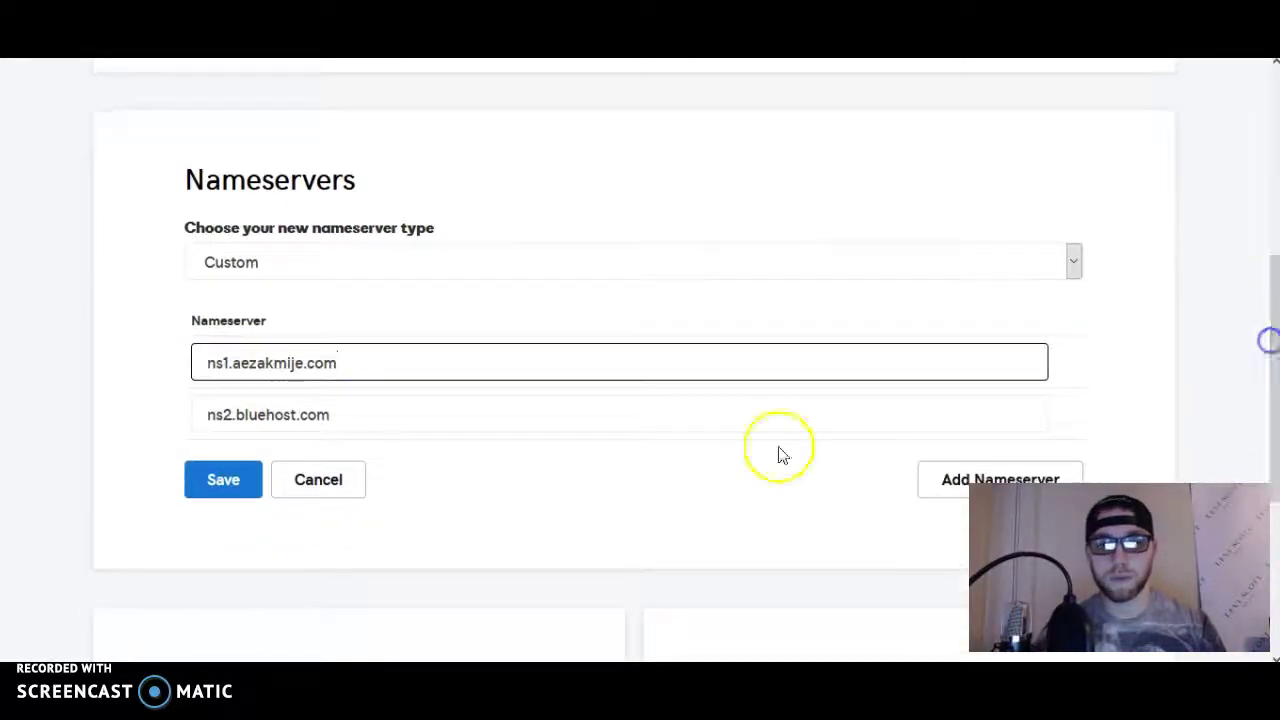
pyautogui.moveTo(369, 410); pyautogui.dragTo(143, 414)
pyautogui.press('BackSpace')
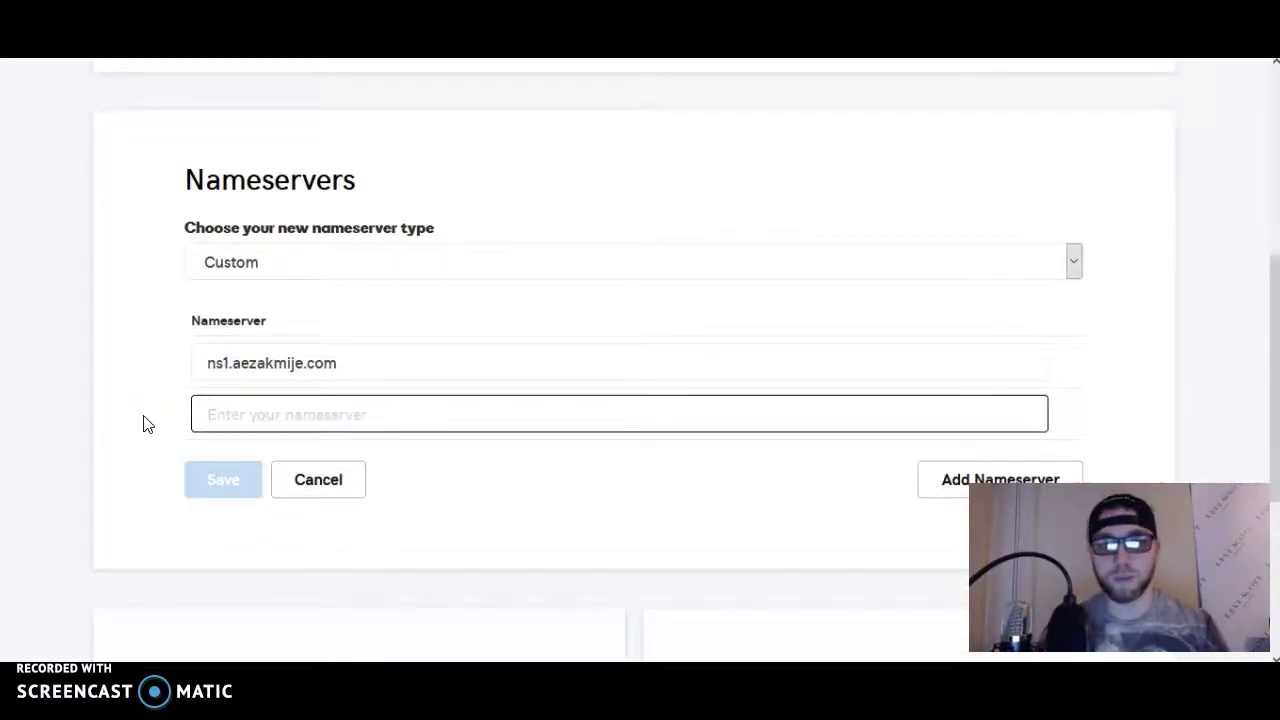
pyautogui.rightClick(216, 416)
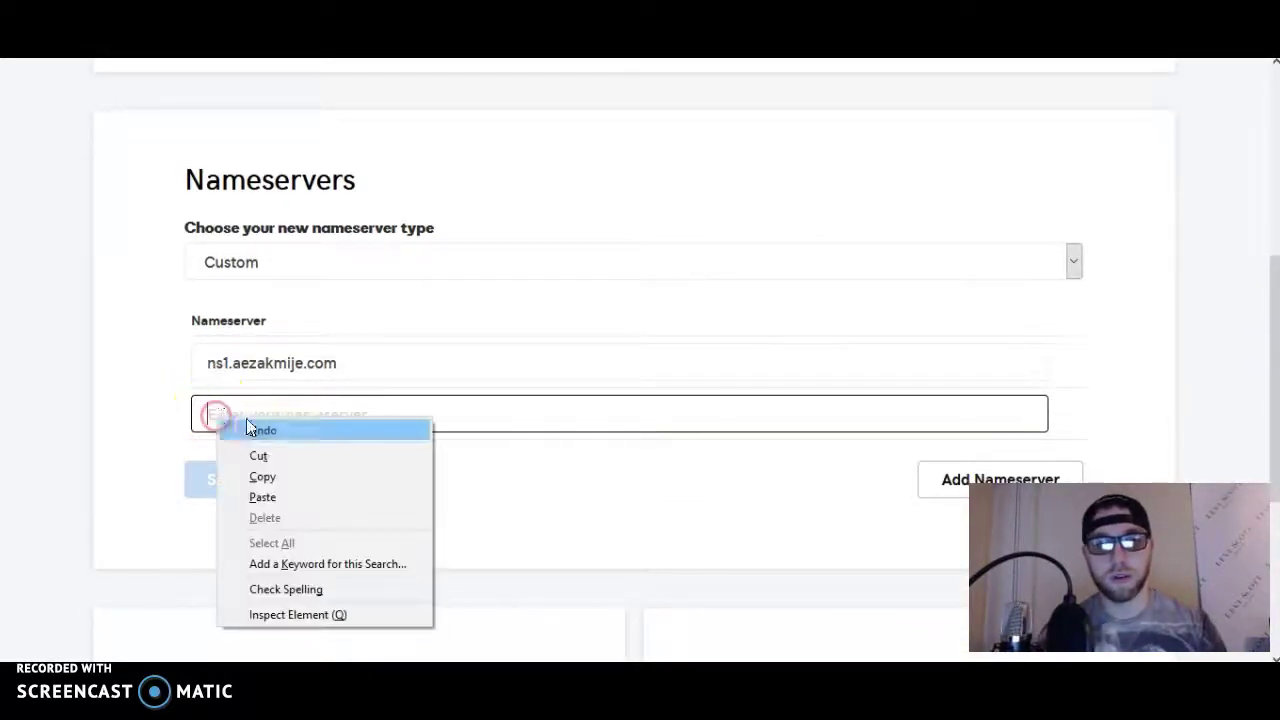
pyautogui.click(276, 497)
pyautogui.click(434, 417)
pyautogui.moveTo(434, 417); pyautogui.dragTo(180, 417)
pyautogui.press('BackSpace')
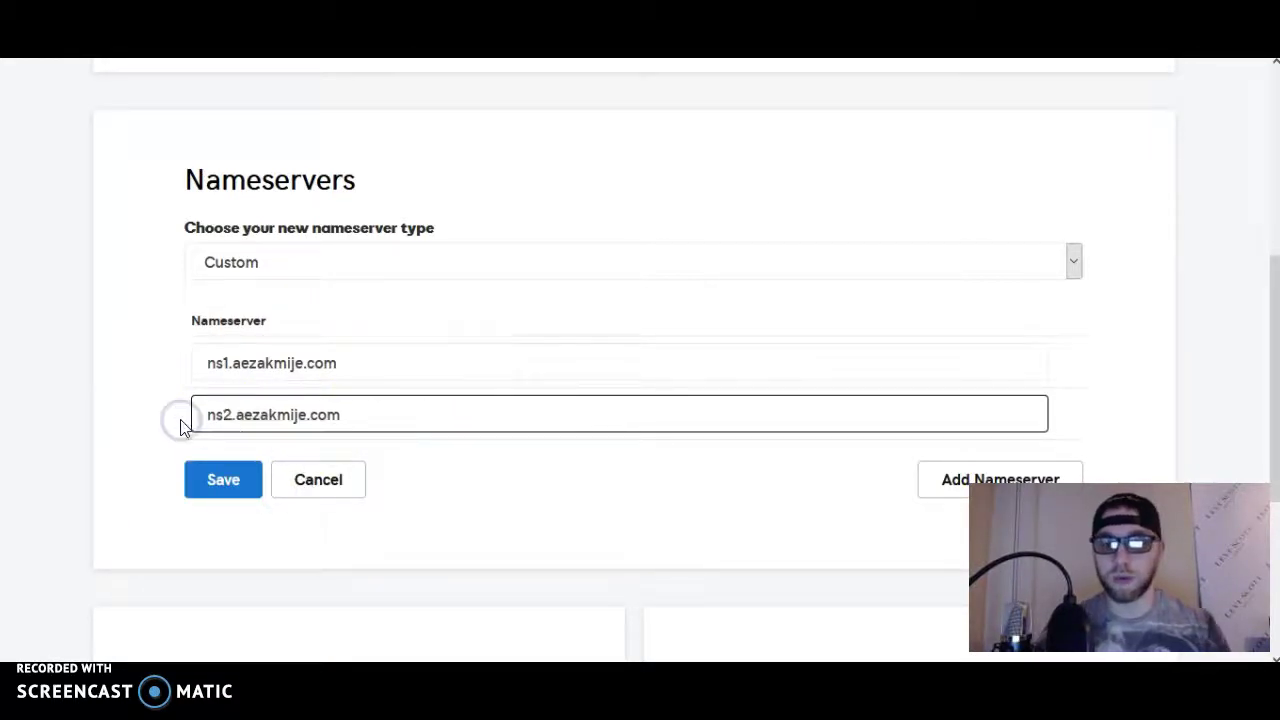
pyautogui.click(366, 413)
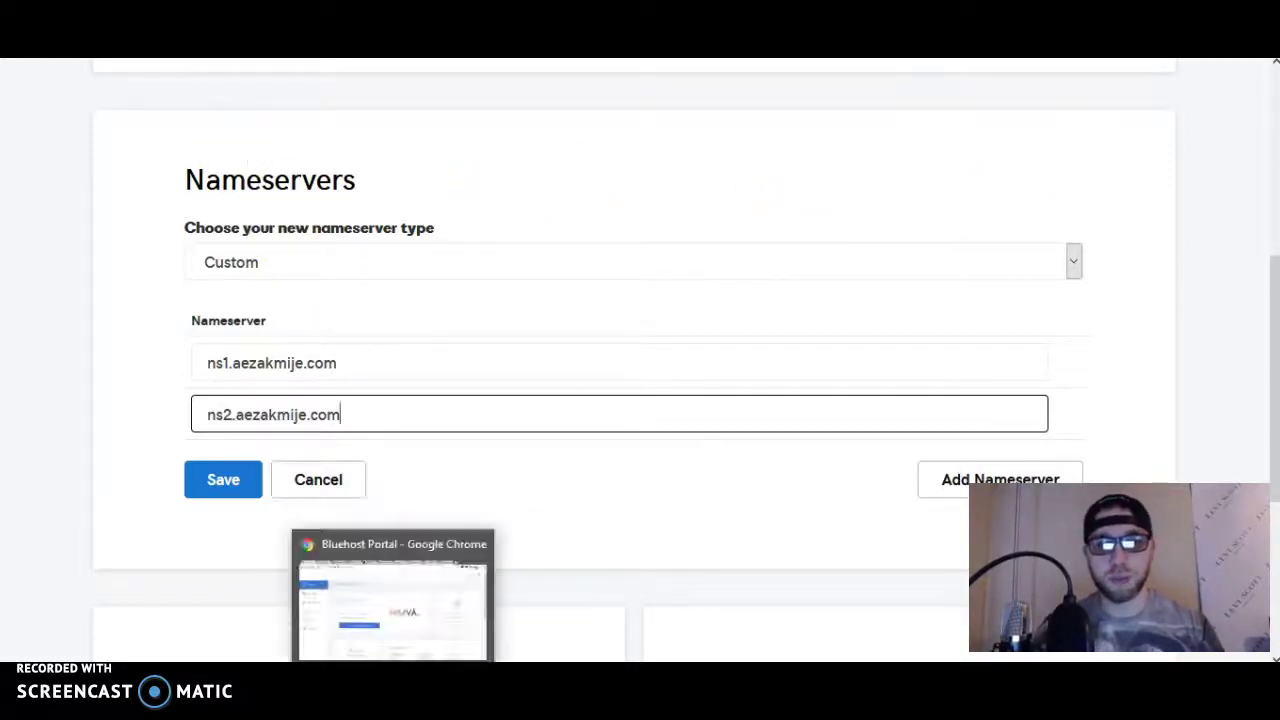
# - Switch to the Bluehost portal home page
pyautogui.click(431, 545)
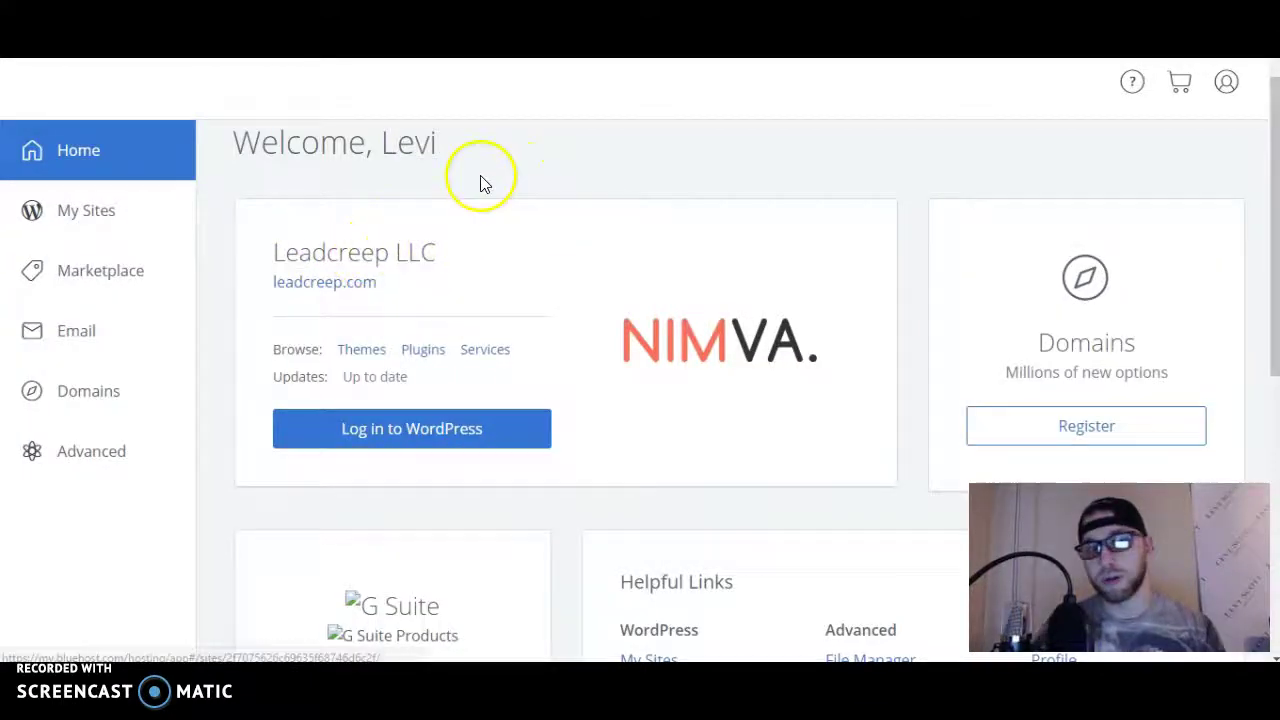